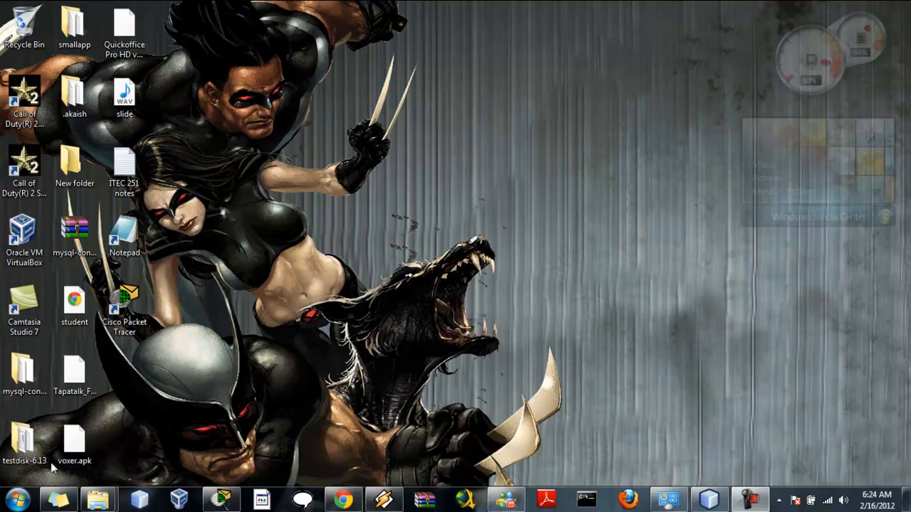
- Run the setup application from the SQLFULL_ENU disc in drive D
left_click(17, 500)
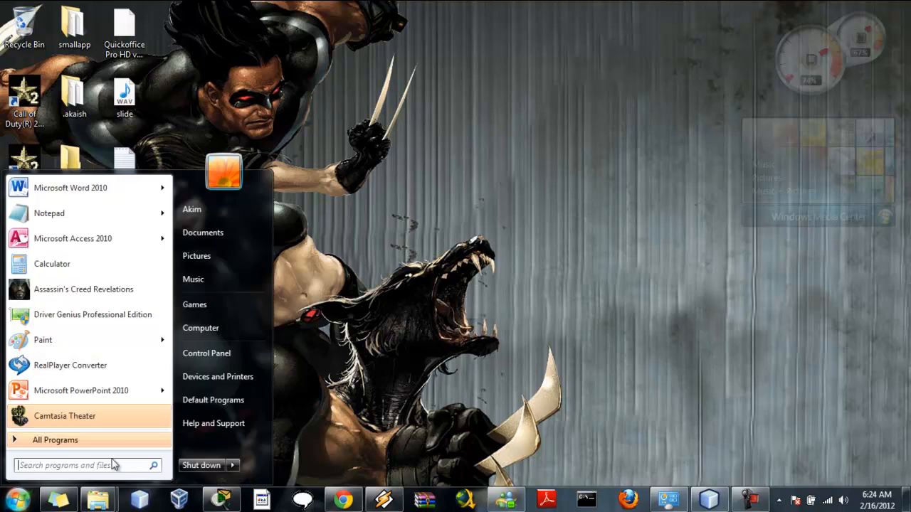
left_click(100, 500)
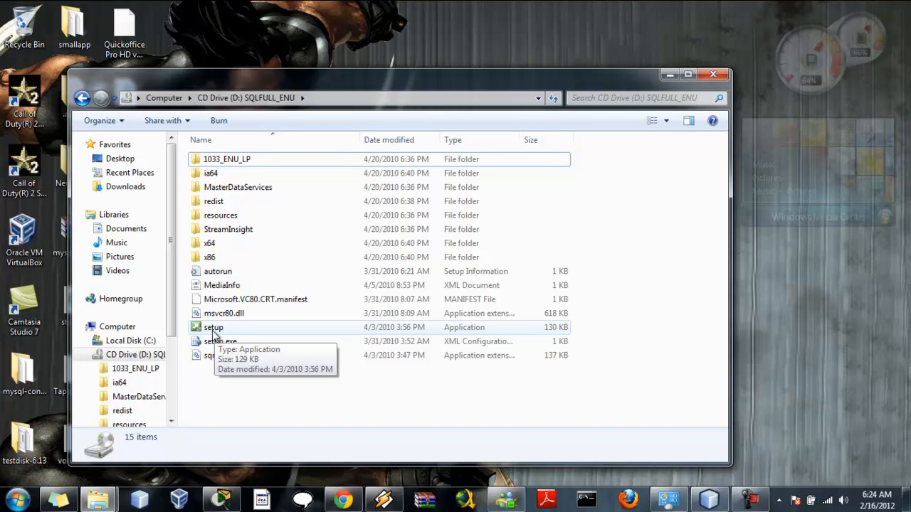
left_click(214, 329)
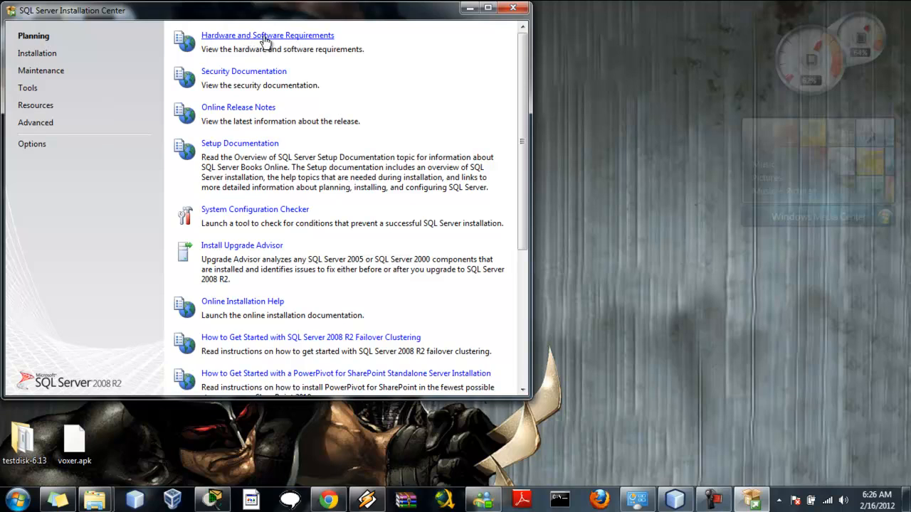
- Start the wizard for a new SQL Server 2008 R2 installation from the Installation Center
left_click(39, 54)
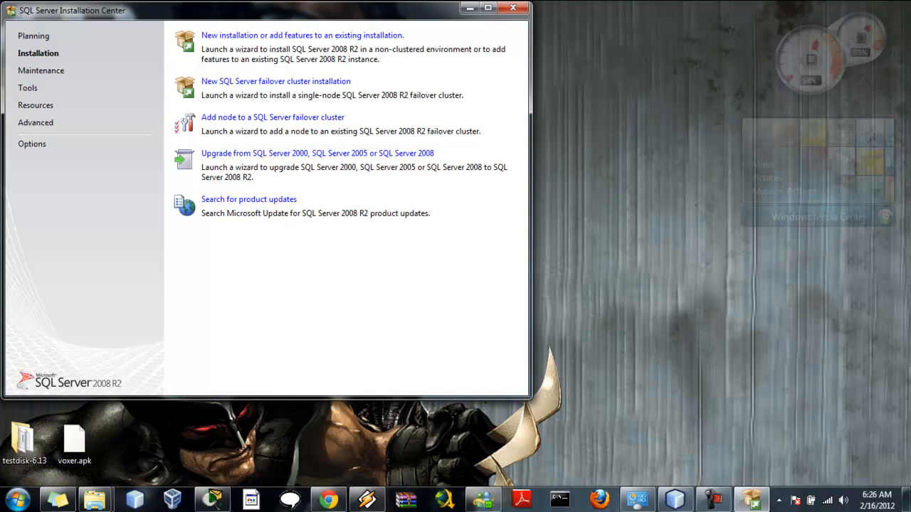
left_click(284, 36)
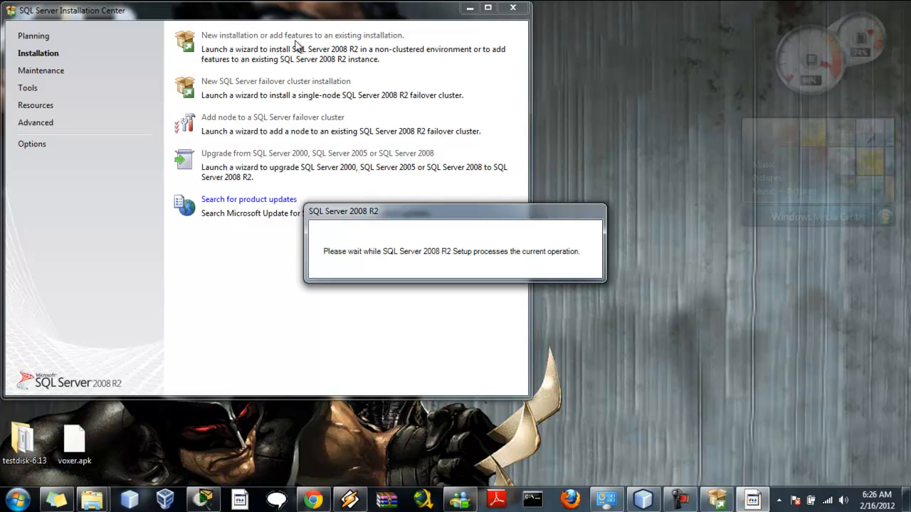
mouse_move(673, 507)
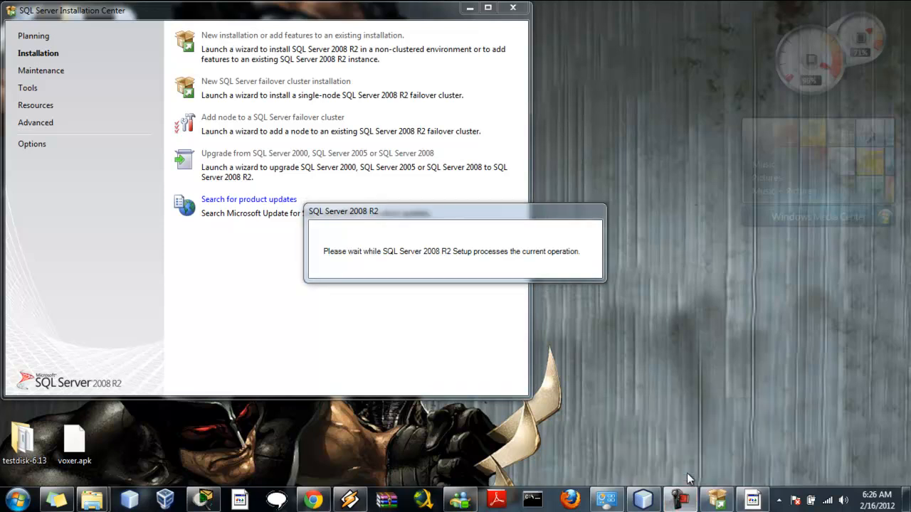
left_click(686, 473)
left_click(844, 434)
left_click(841, 433)
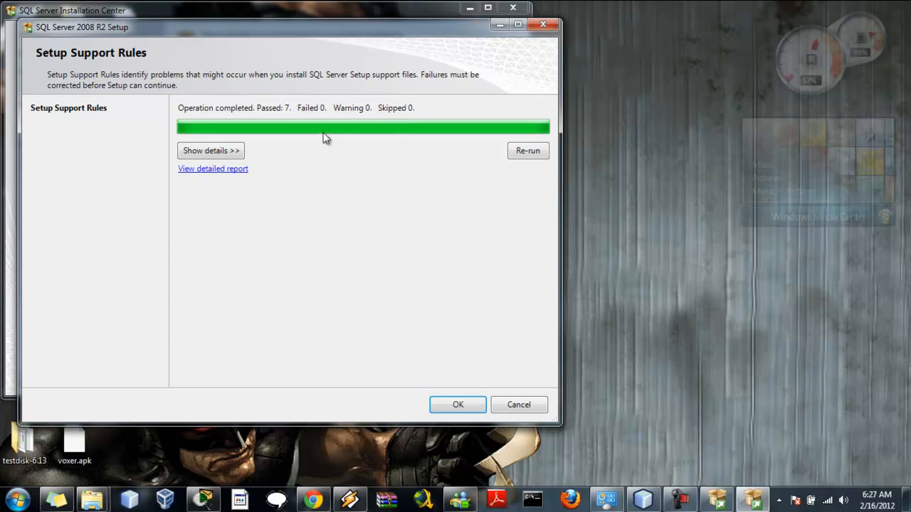
- Accept the initial Setup Support Rules check and continue the setup
left_click(456, 406)
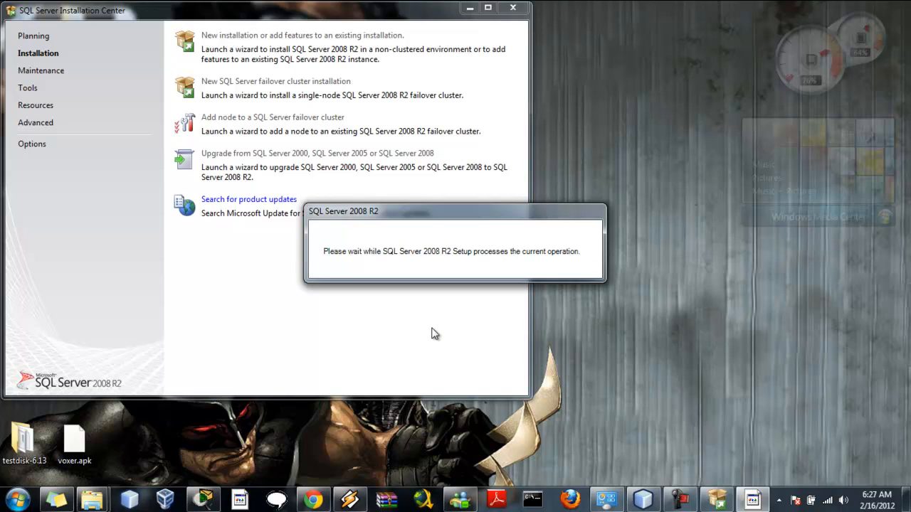
mouse_move(690, 508)
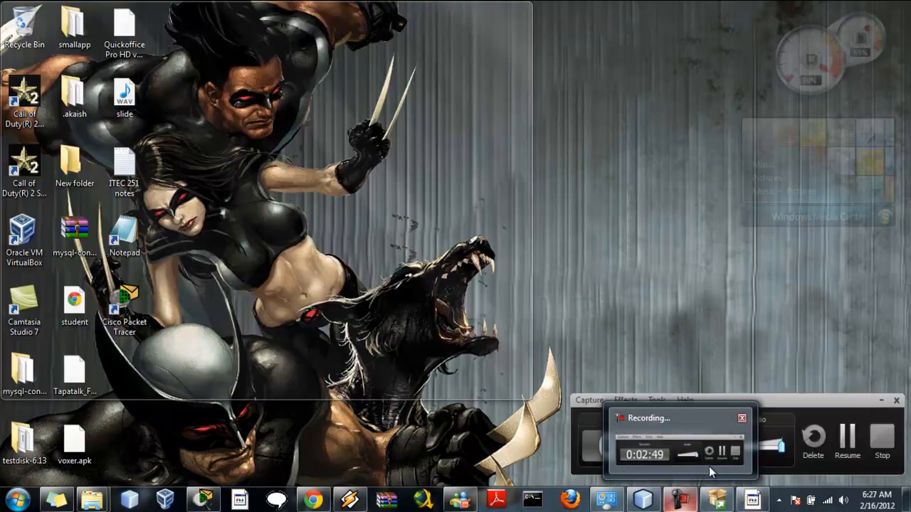
left_click(708, 466)
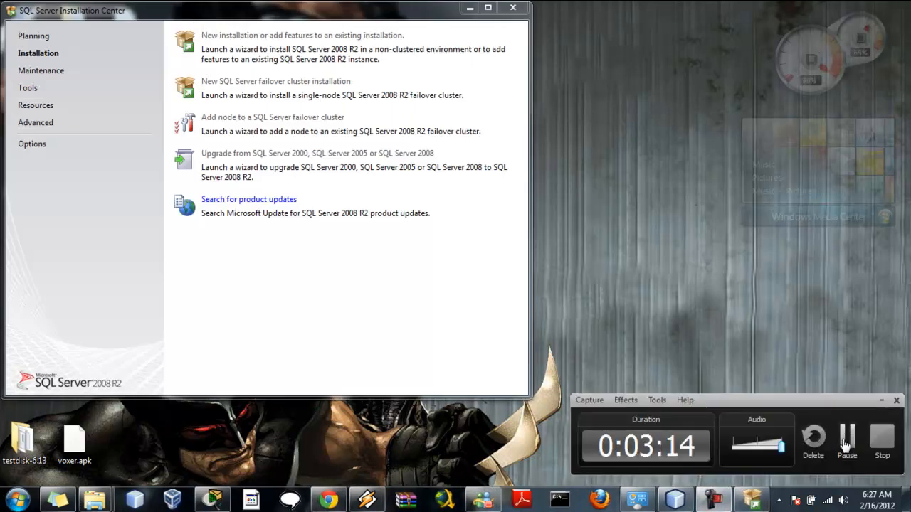
left_click(847, 438)
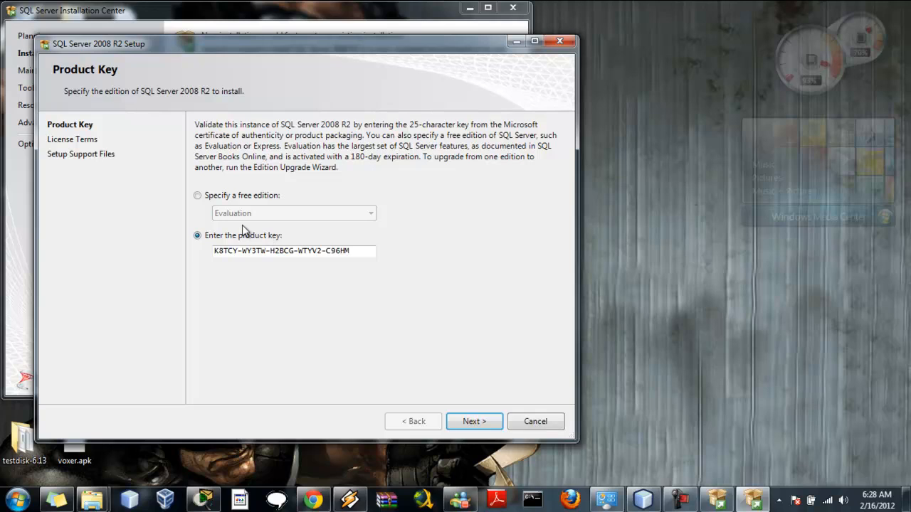
- Continue with the prefilled product key rather than a free edition, and accept the license terms
left_click(199, 197)
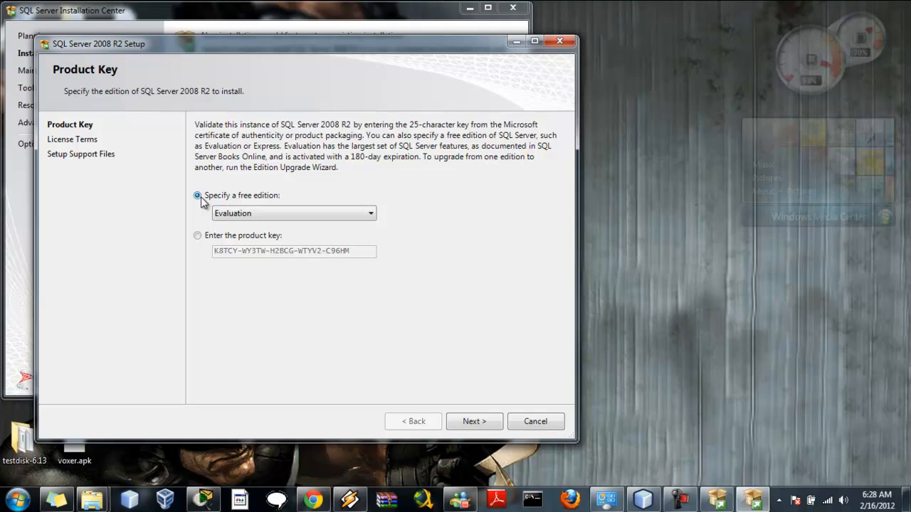
left_click(198, 236)
left_click(472, 422)
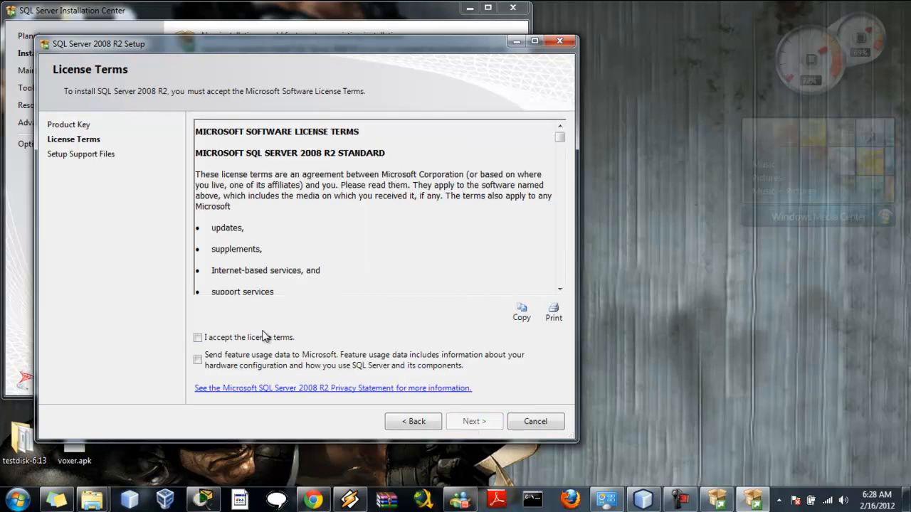
left_click(198, 337)
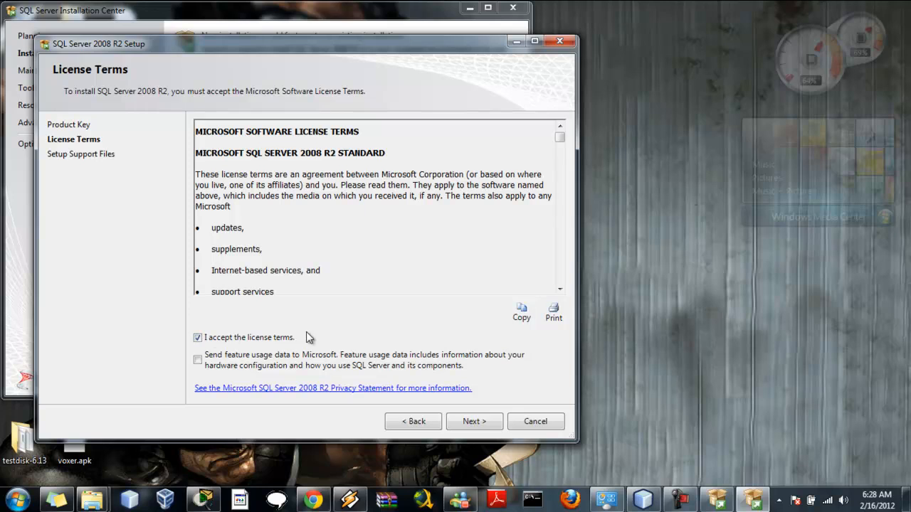
left_click(474, 421)
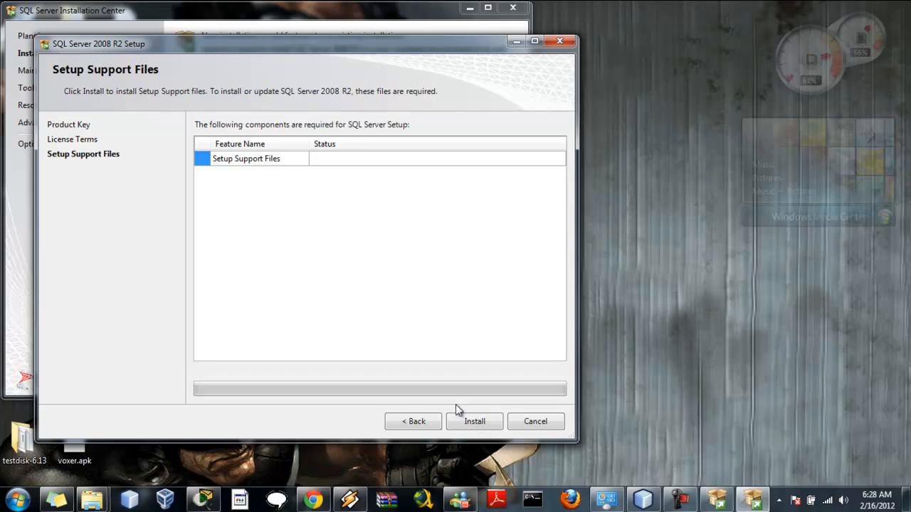
- Install the Setup Support Files required by SQL Server Setup
left_click(242, 162)
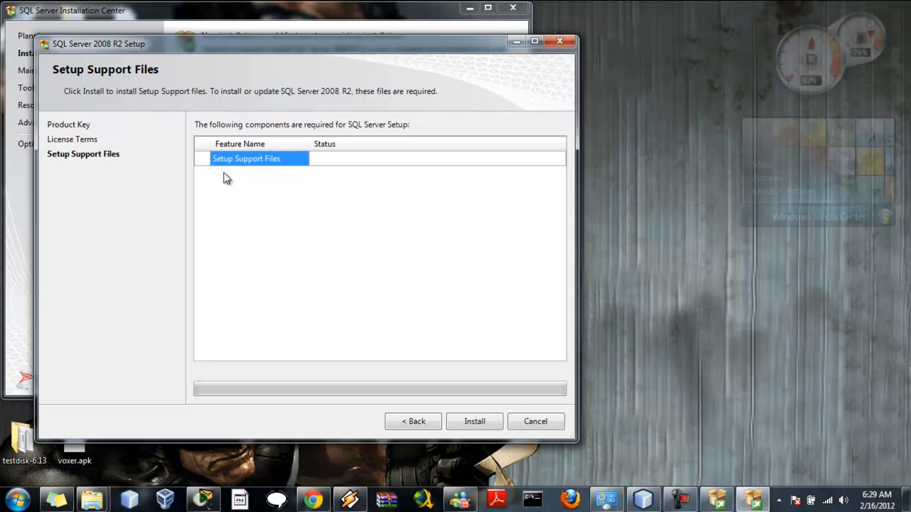
left_click(476, 421)
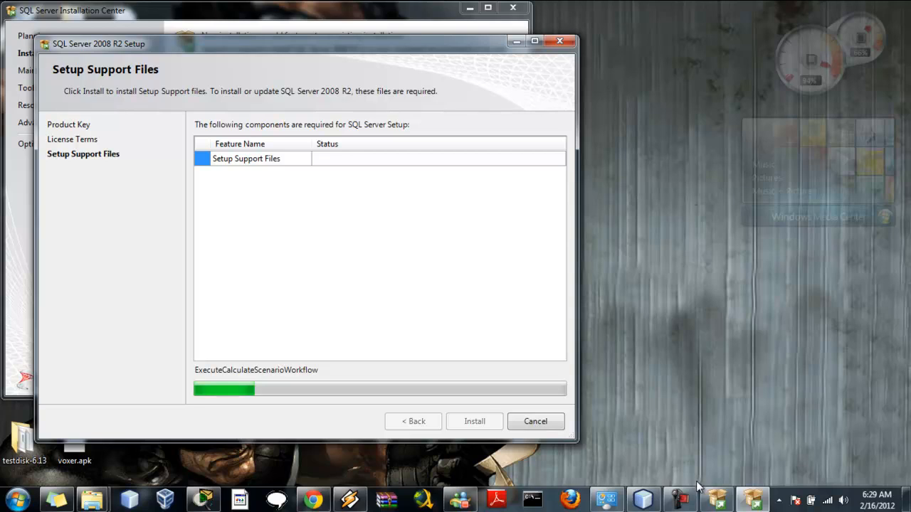
mouse_move(682, 497)
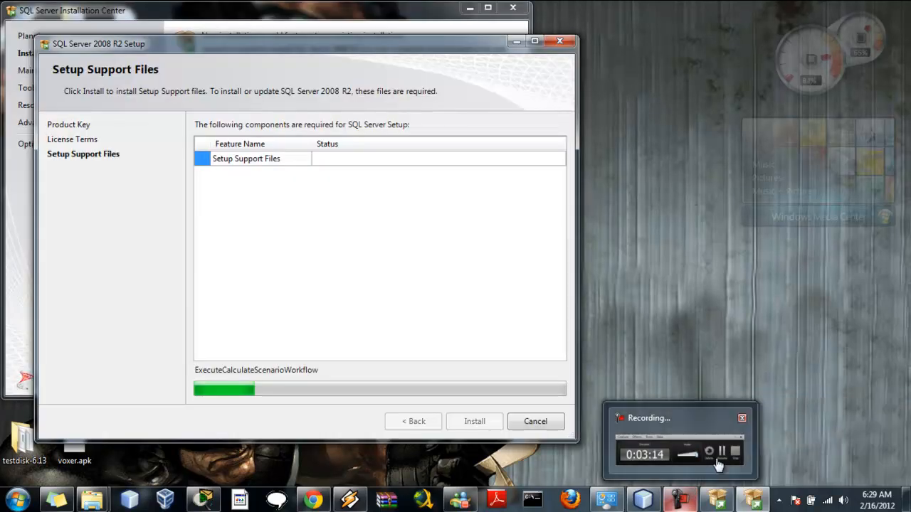
left_click(719, 462)
left_click(846, 440)
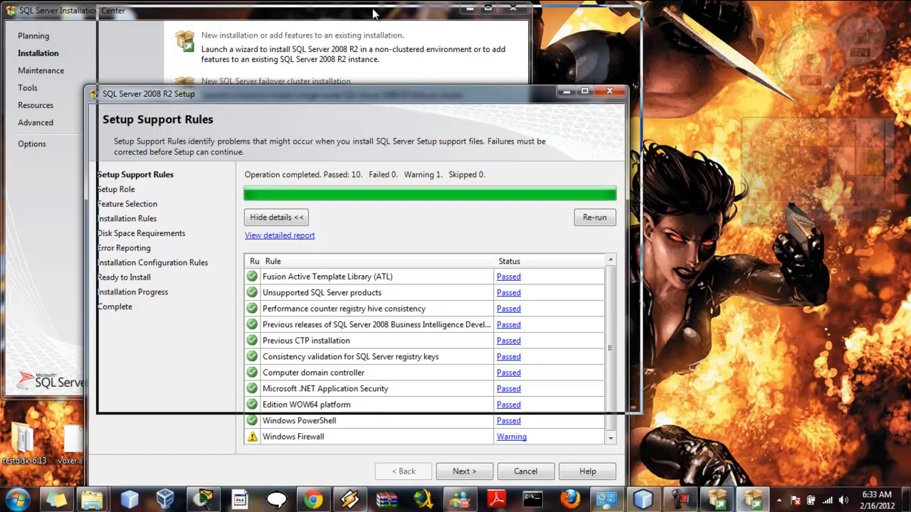
- Proceed past the Setup Support Rules and keep SQL Server Feature Installation as the setup role
left_click_drag(358, 90, 372, 7)
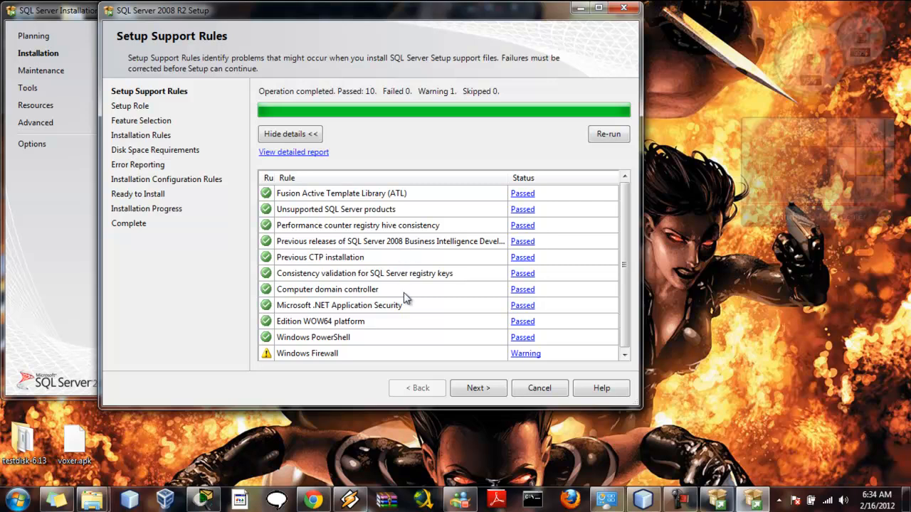
left_click(474, 387)
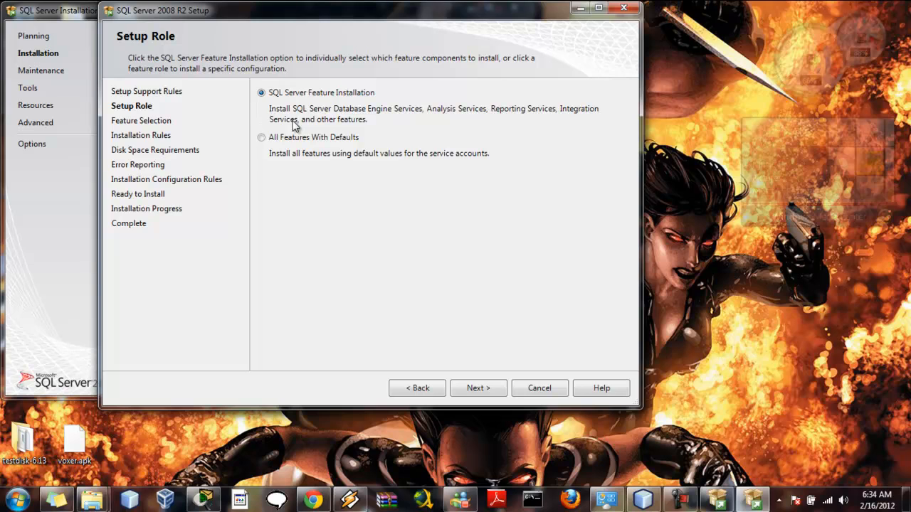
left_click(464, 390)
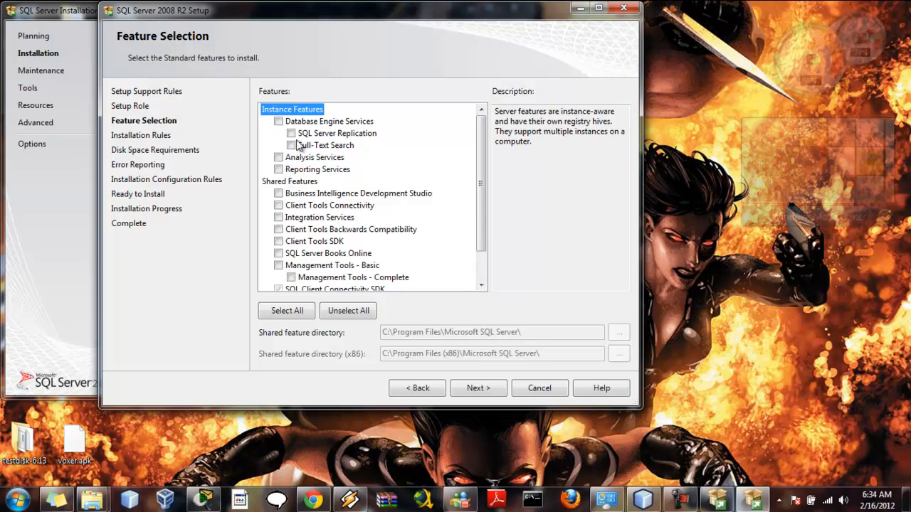
left_click(288, 313)
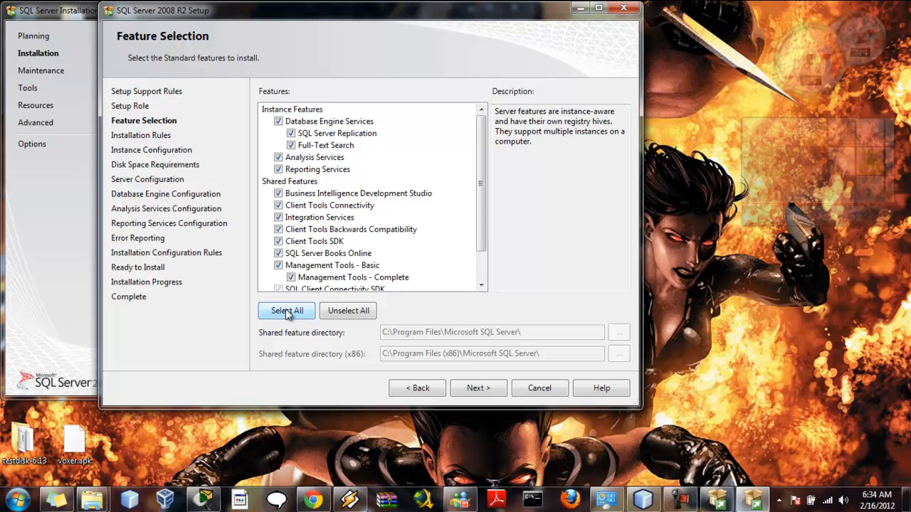
left_click(343, 313)
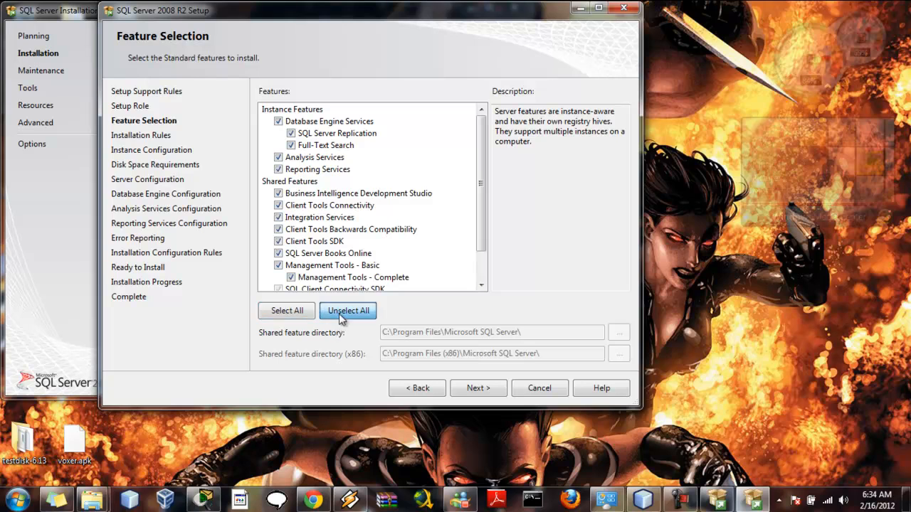
left_click(291, 278)
left_click(278, 231)
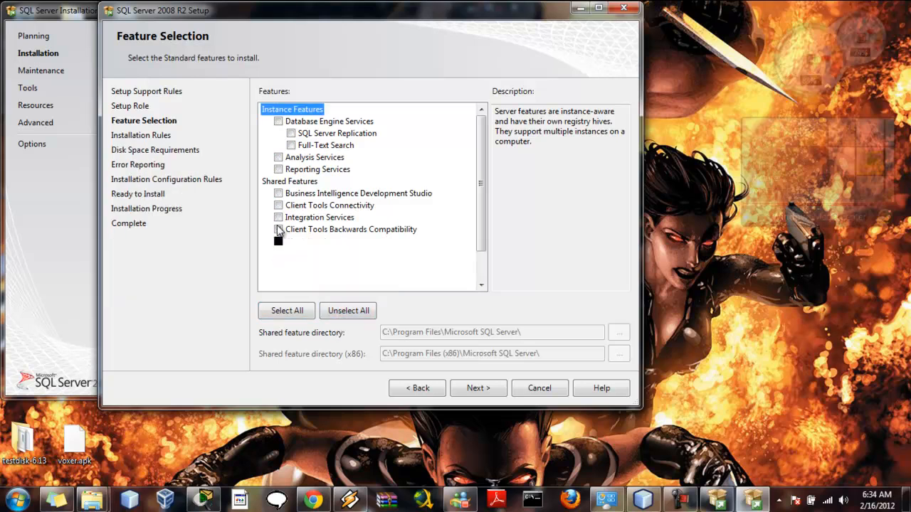
- Select all instance and shared features for installation and continue past Feature Selection
left_click(306, 314)
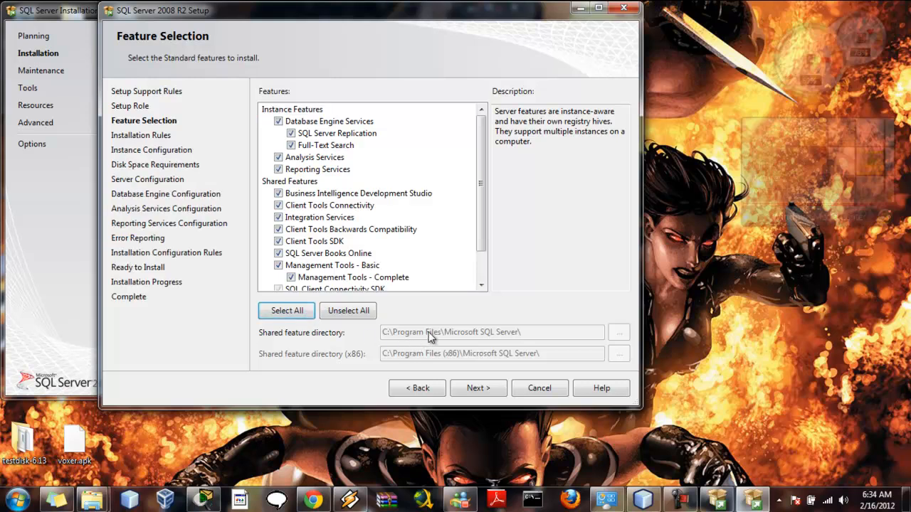
left_click(476, 389)
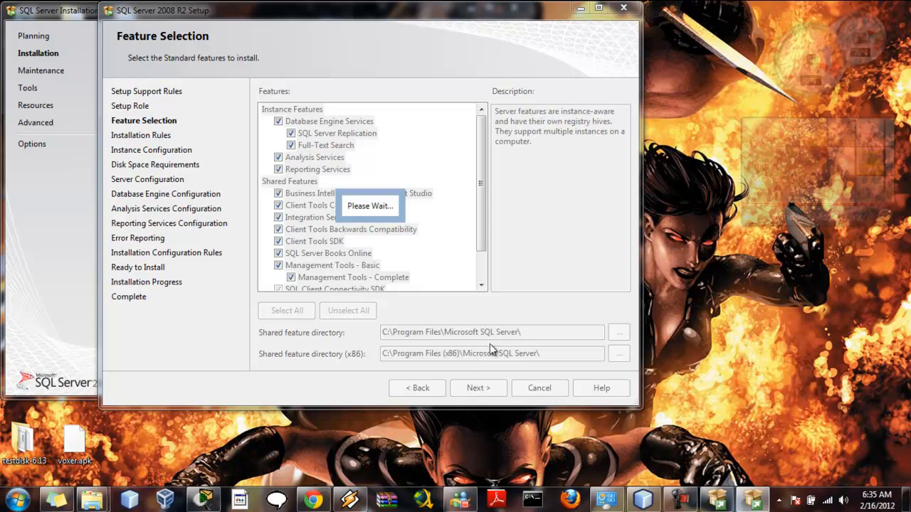
- Close the open Programs and Features window
mouse_move(607, 507)
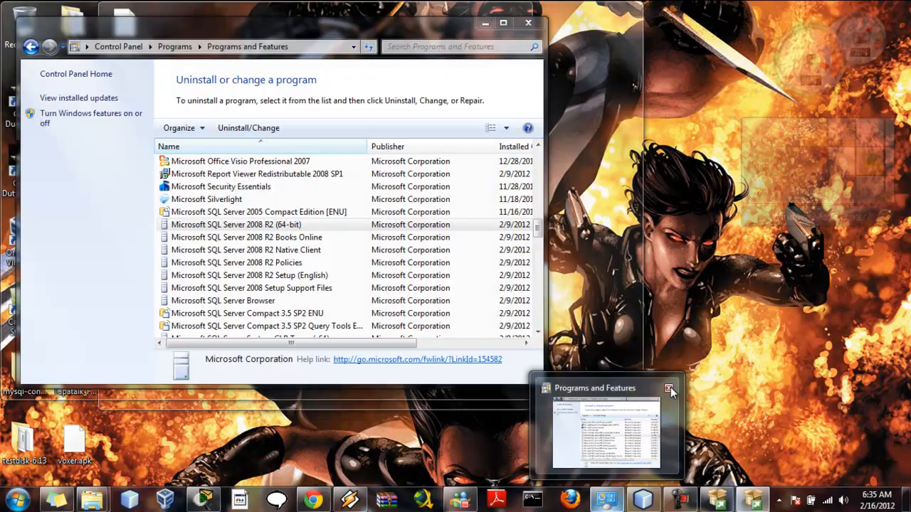
left_click(670, 388)
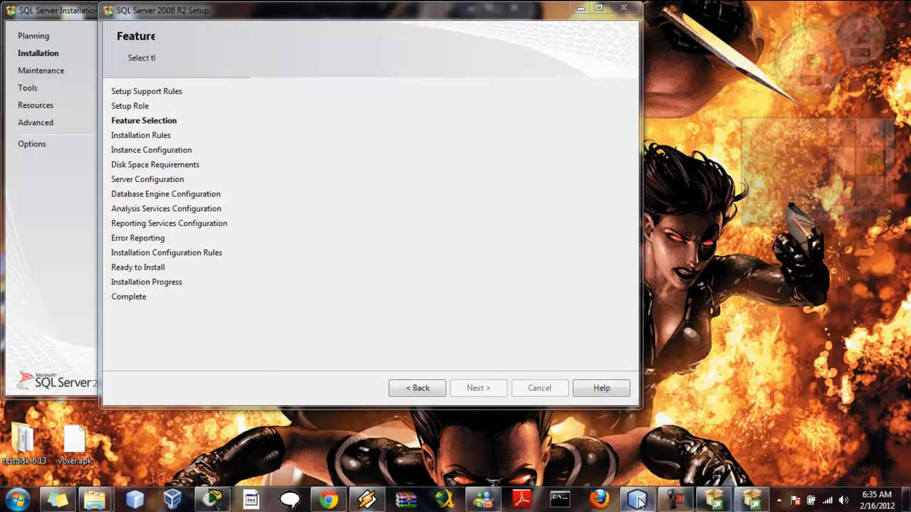
mouse_move(639, 502)
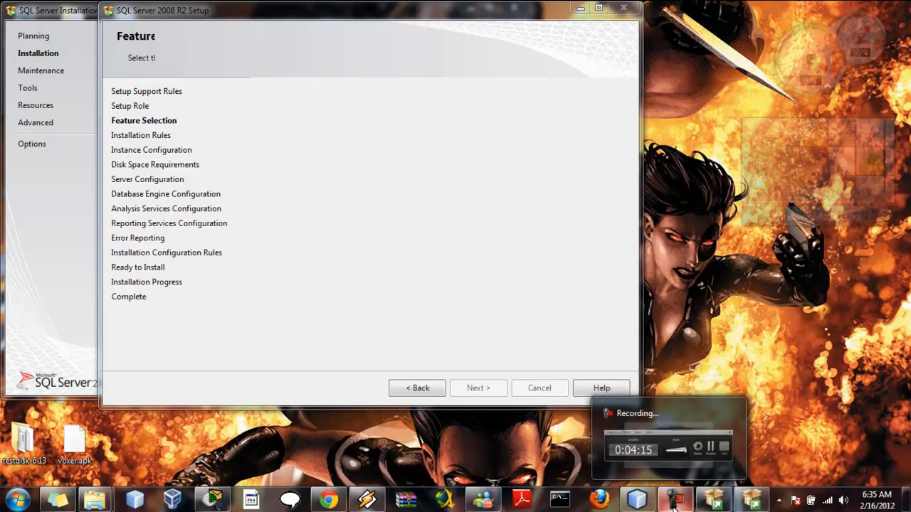
mouse_move(703, 509)
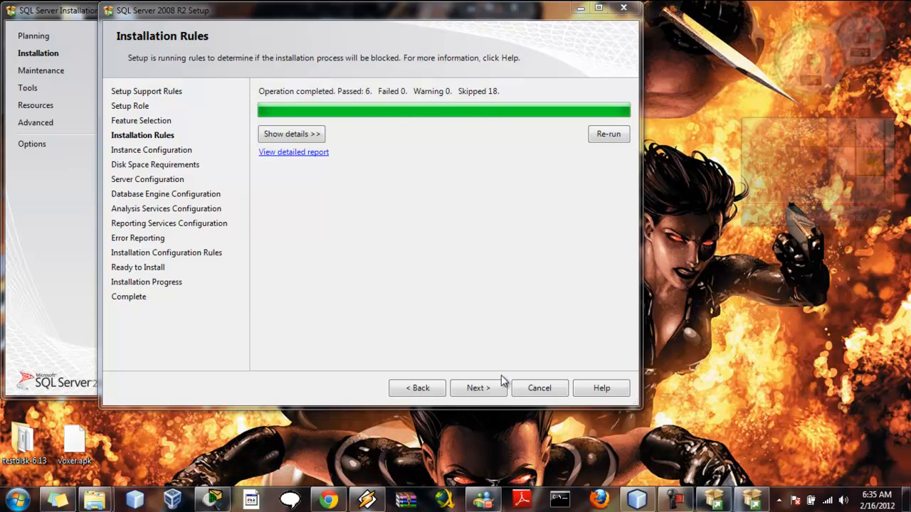
- Proceed from Installation Rules to Server Configuration, keeping the default instance with the ID MSSQLSERVER
left_click(478, 388)
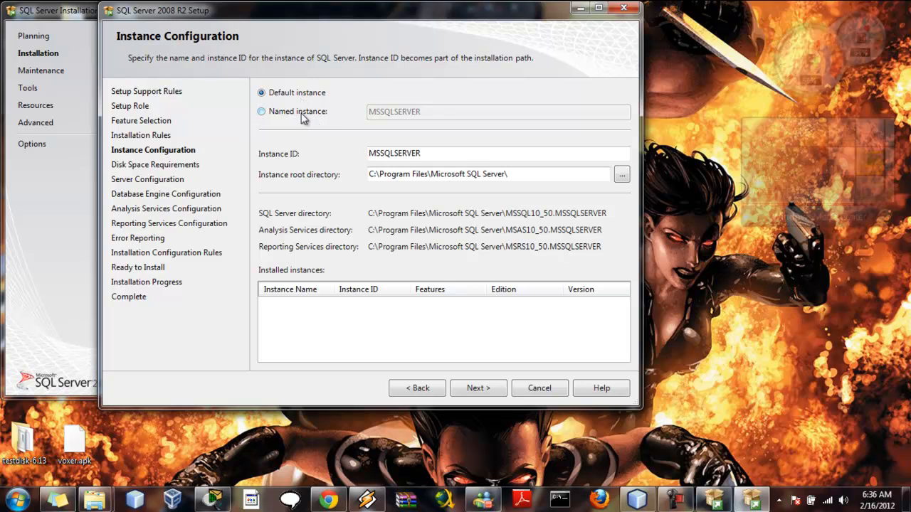
left_click(493, 388)
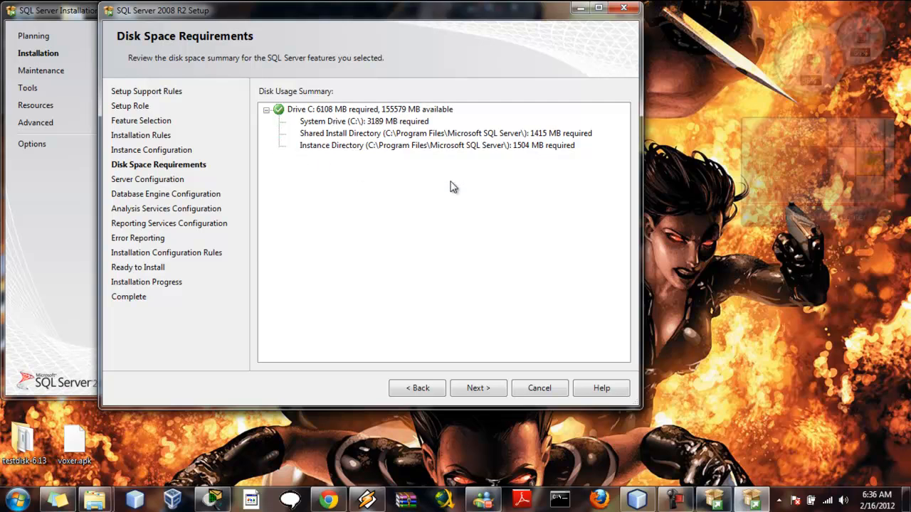
left_click(479, 390)
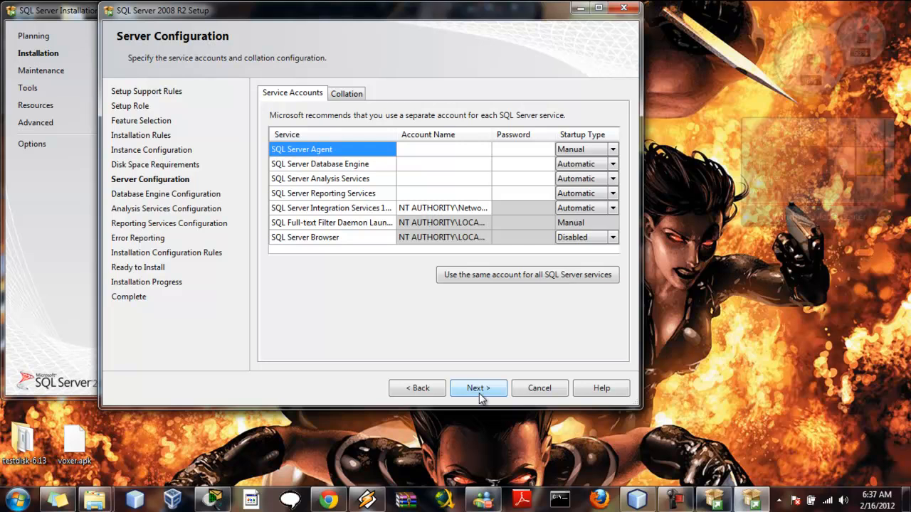
- Set the account for SQL Server Agent and SQL Server Database Engine to NT AUTHORITY\NETWORK SERVICE
left_click(435, 155)
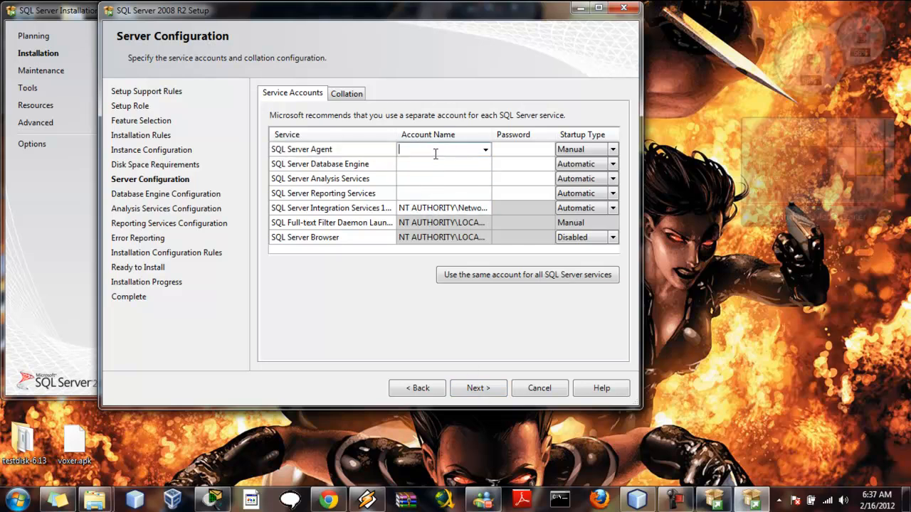
left_click(487, 150)
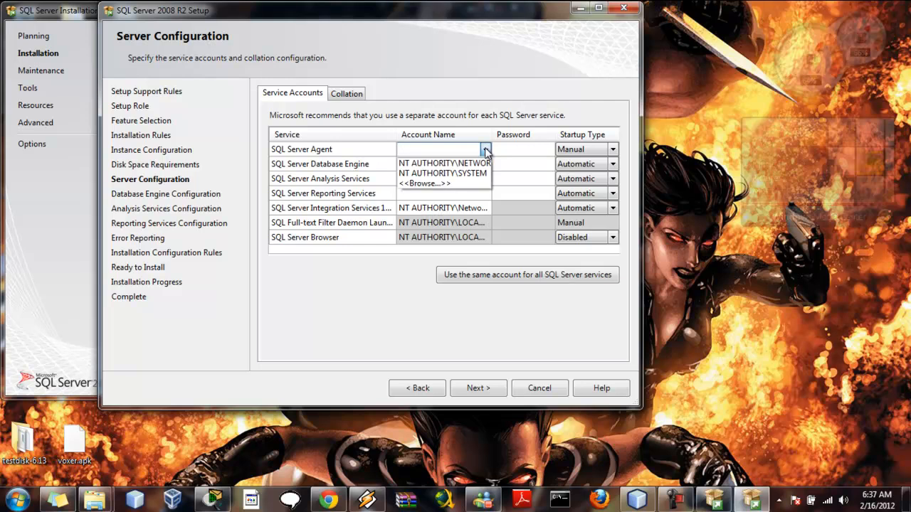
left_click(486, 151)
left_click(486, 150)
left_click(486, 150)
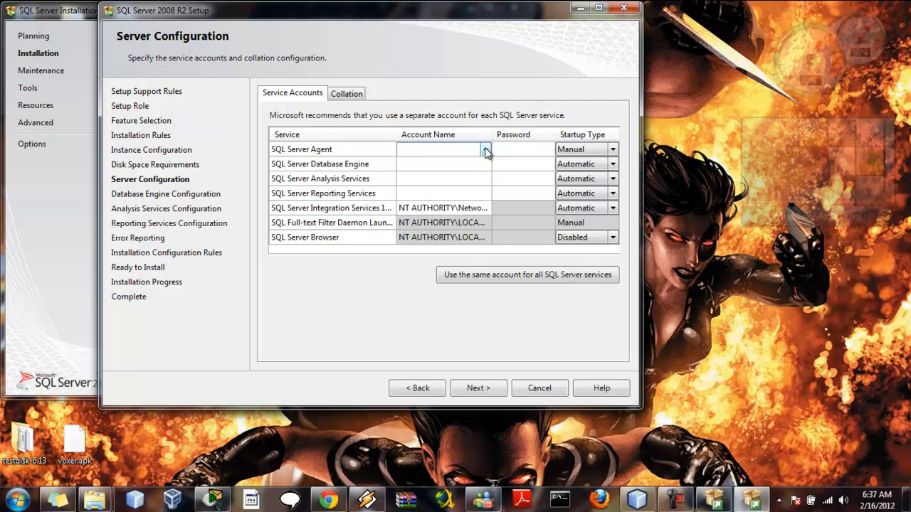
left_click(486, 151)
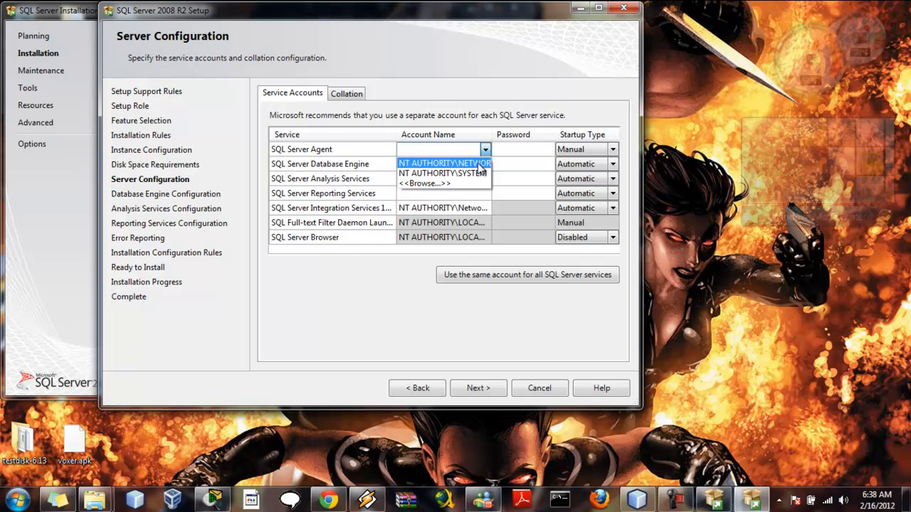
left_click(481, 164)
left_click(486, 165)
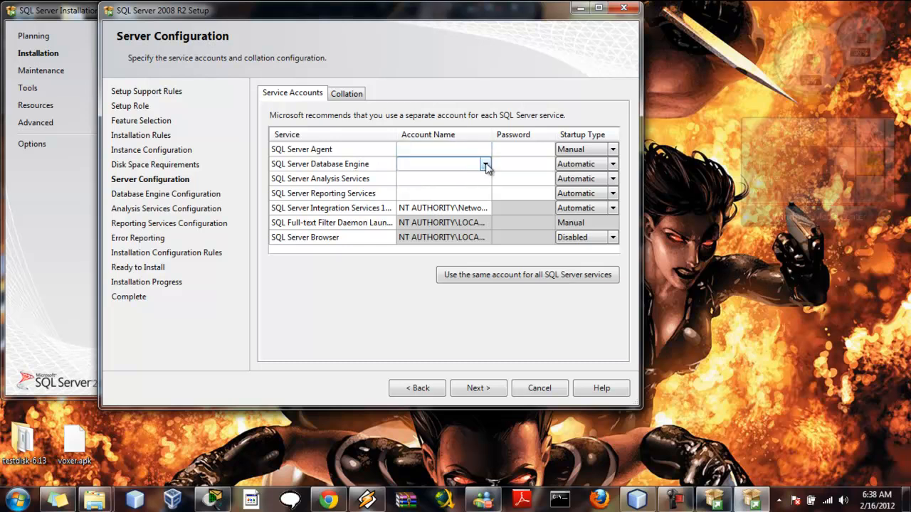
left_click(485, 165)
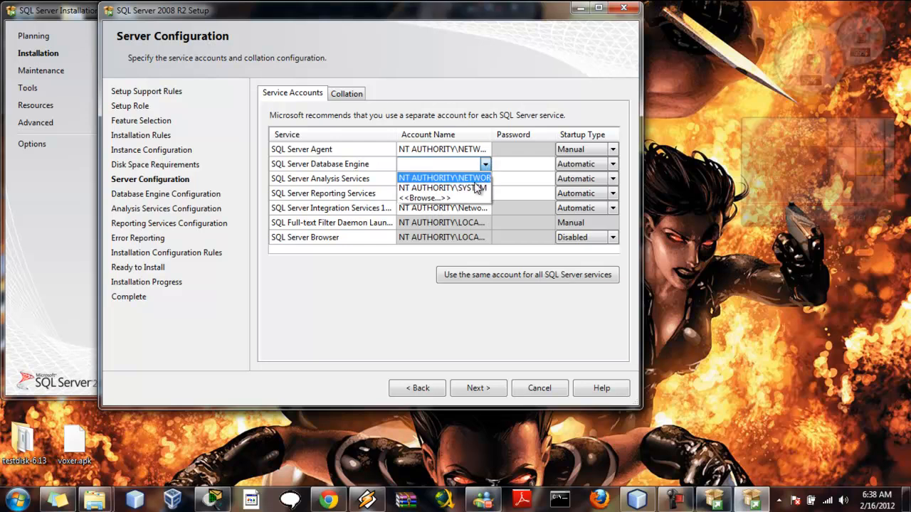
left_click(478, 183)
- Assign NT AUTHORITY\LOCAL SERVICE to SQL Server Analysis Services and Reporting Services, and continue to Database Engine Configuration
left_click(484, 179)
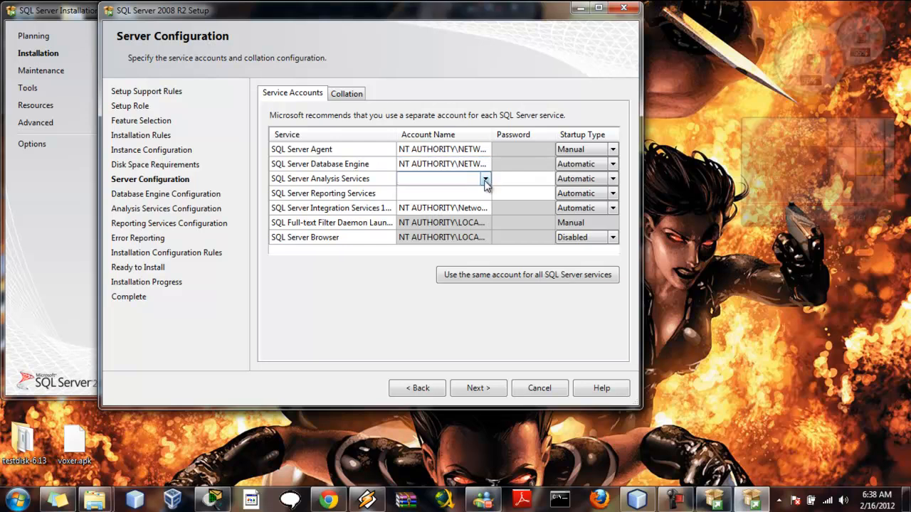
left_click(485, 180)
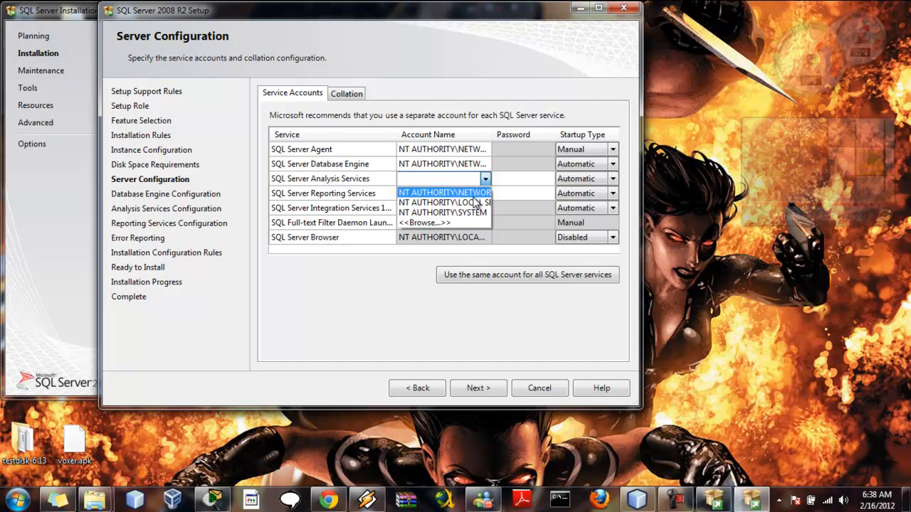
left_click(475, 204)
left_click(485, 194)
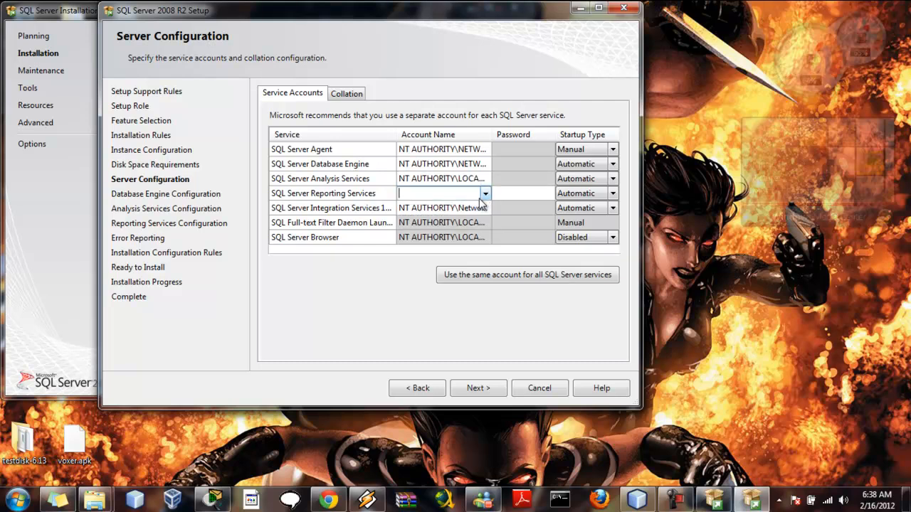
left_click(485, 194)
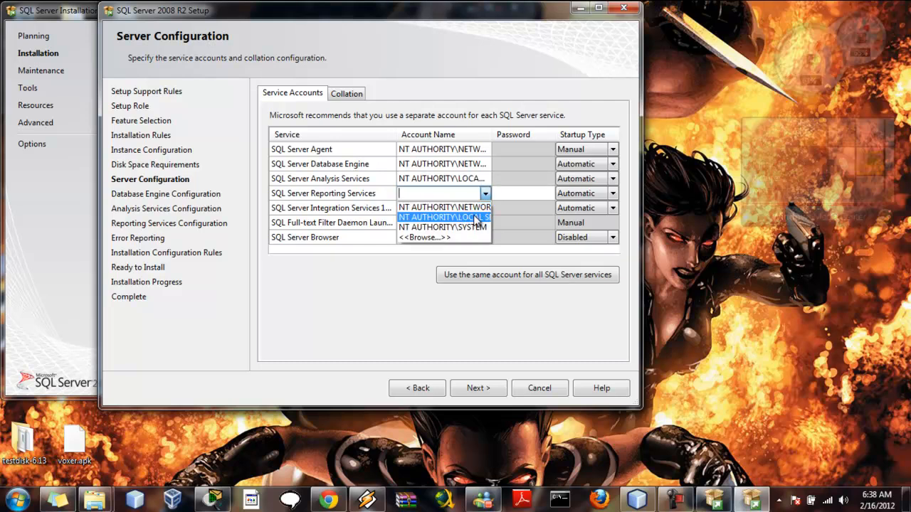
left_click(475, 220)
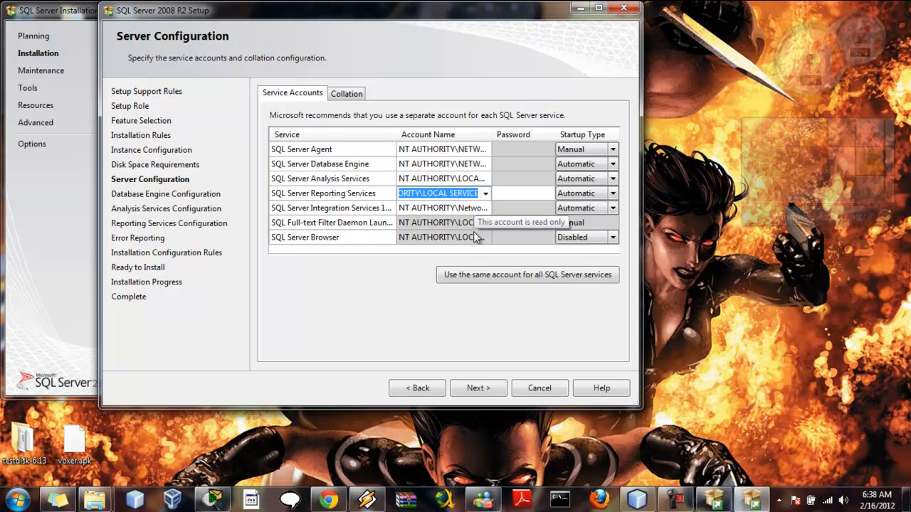
left_click(479, 390)
left_click(479, 389)
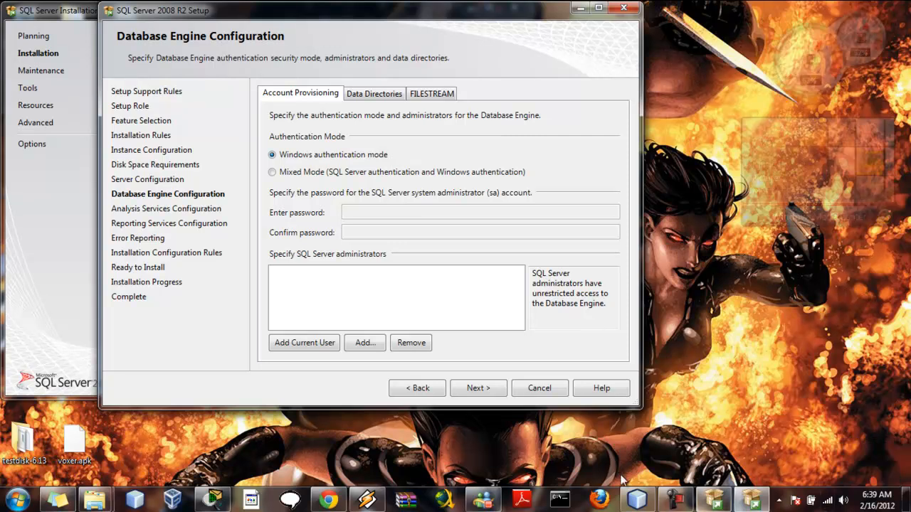
- Keep Windows authentication mode and add the current user as administrator for both the Database Engine and Analysis Services
left_click(323, 345)
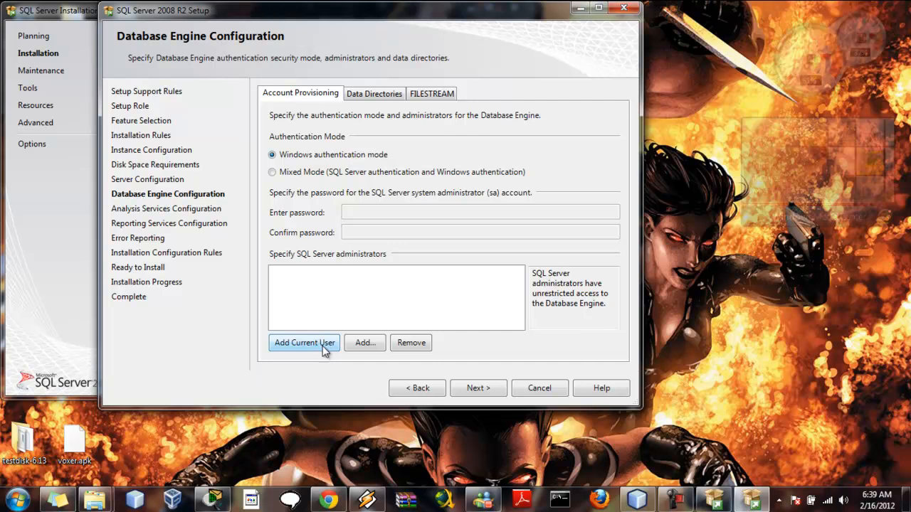
left_click(471, 390)
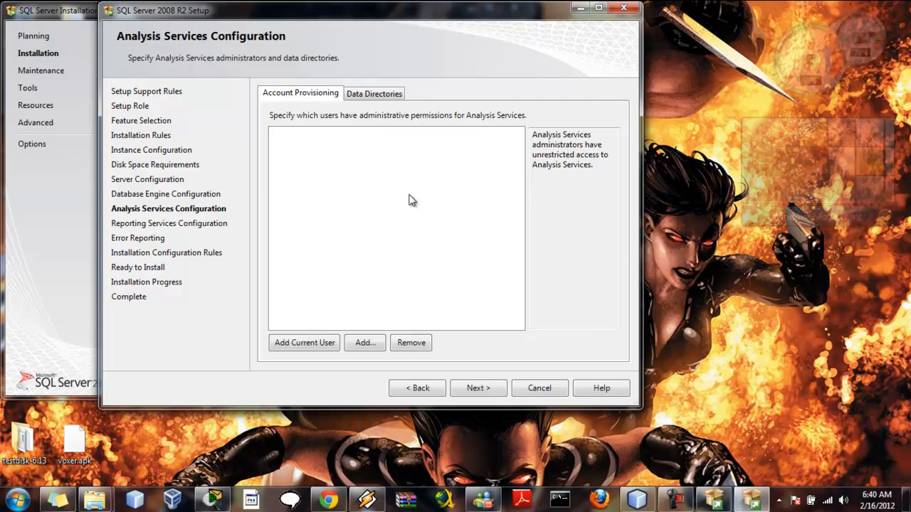
left_click(309, 342)
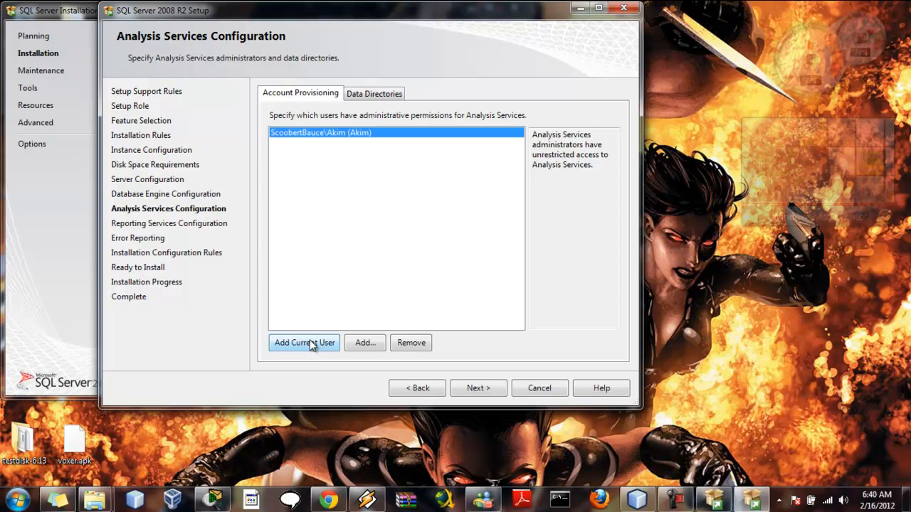
left_click(474, 389)
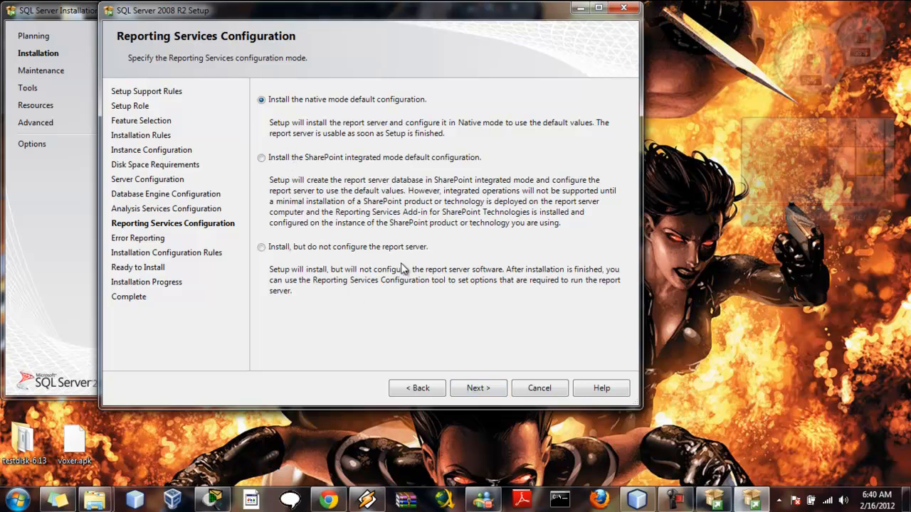
- Keep the native mode default configuration for Reporting Services and continue past Error Reporting with error reports disabled
left_click(474, 390)
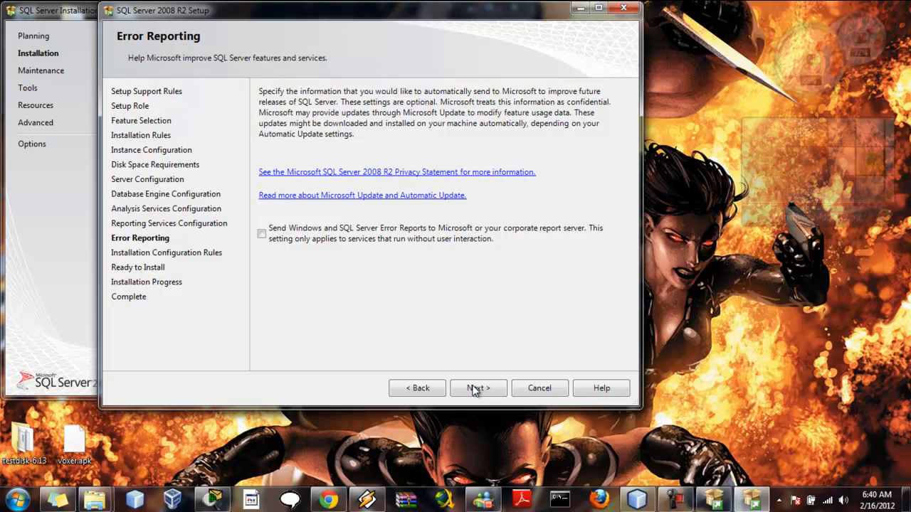
left_click(475, 388)
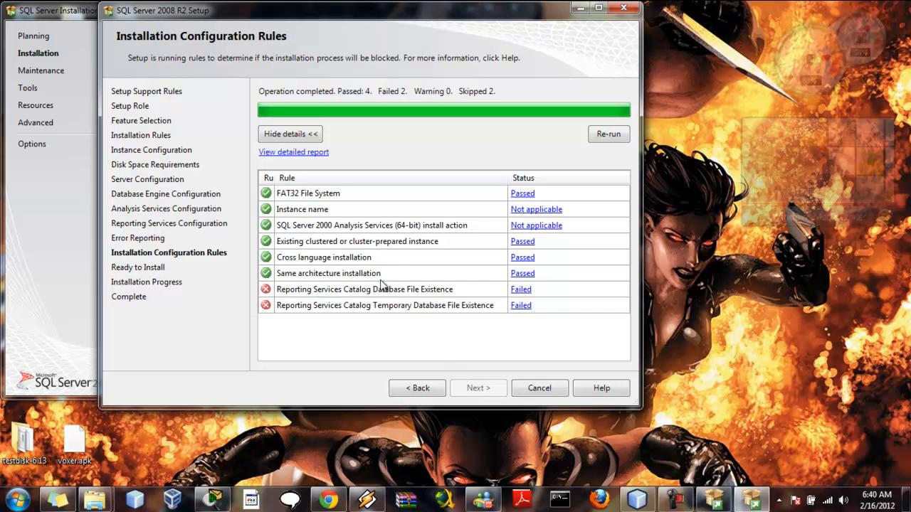
- Review the result details of the Reporting Services Catalog Database File Existence rule
left_click(518, 289)
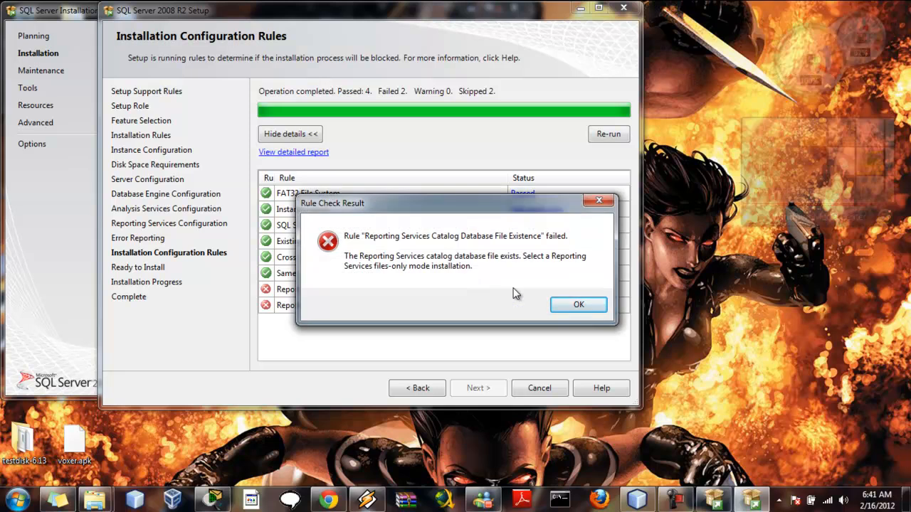
left_click(589, 309)
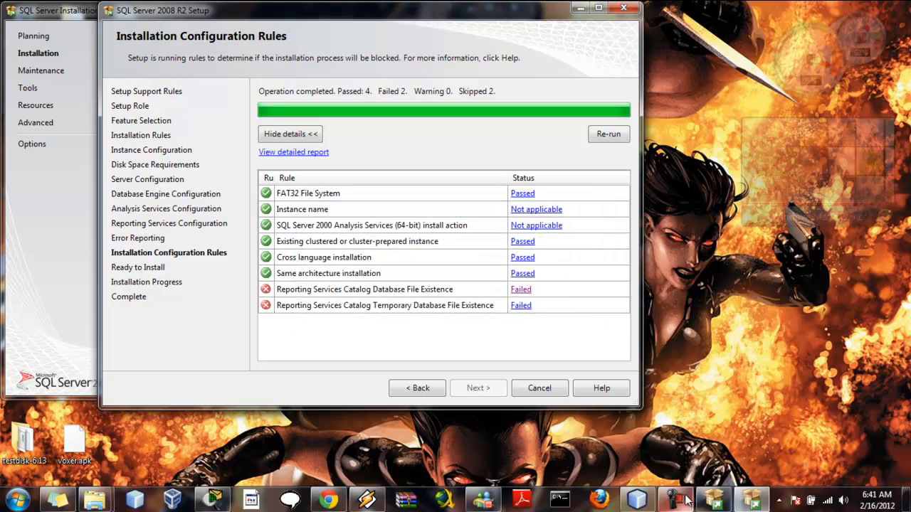
mouse_move(676, 500)
left_click(699, 465)
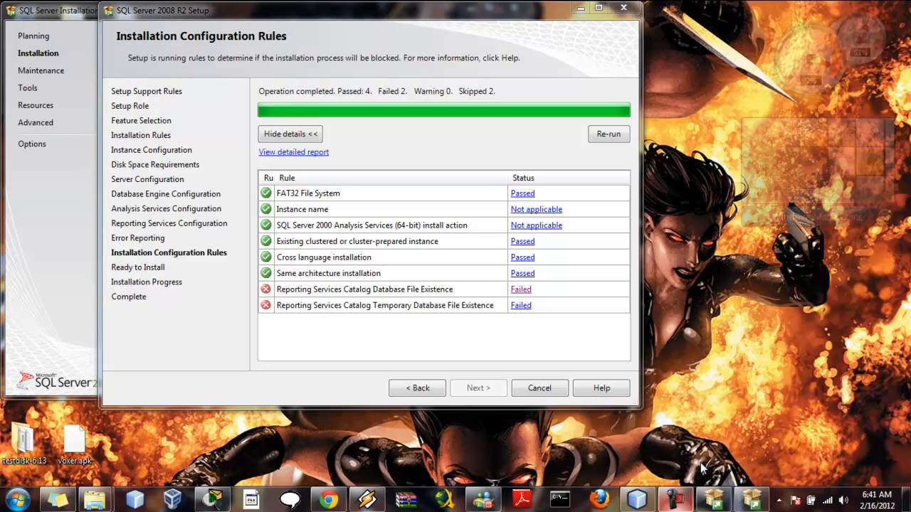
left_click(847, 435)
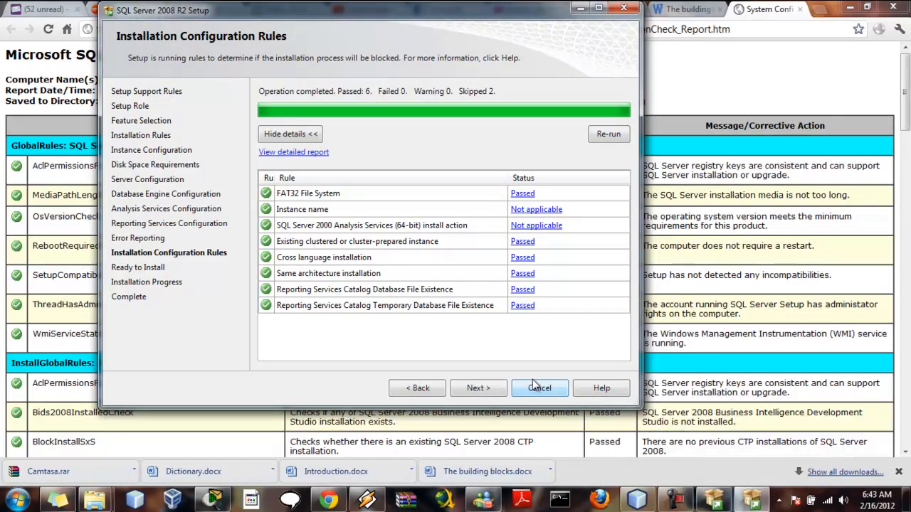
- Proceed through Error Reporting and Installation Configuration Rules without enabling error reports, and start the SQL Server 2008 R2 installation
left_click(485, 391)
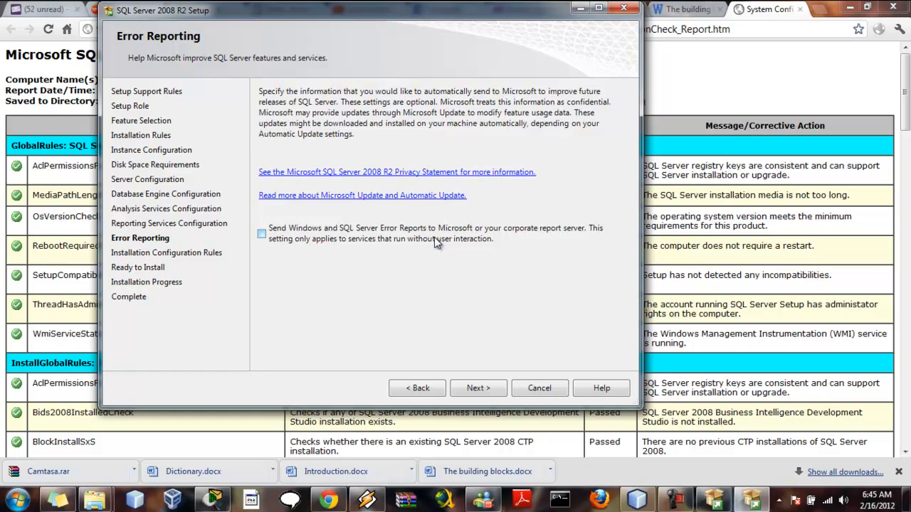
left_click(479, 390)
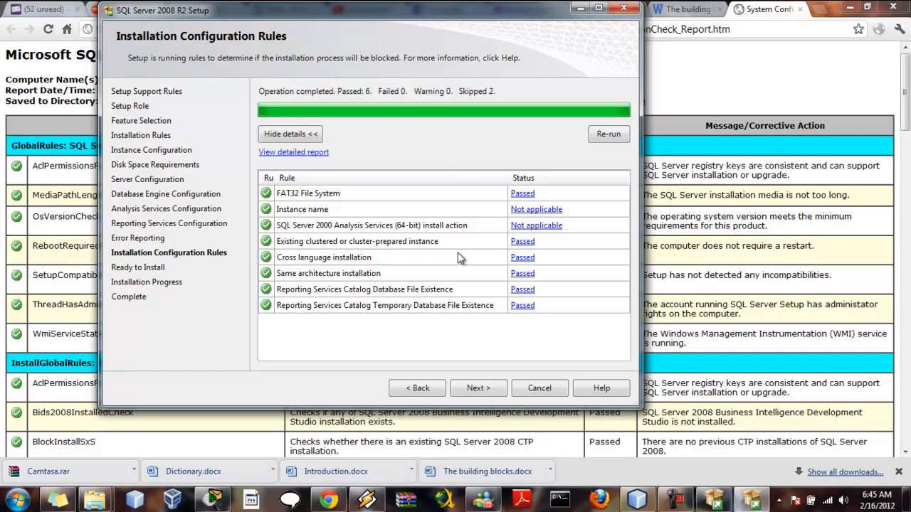
left_click(479, 390)
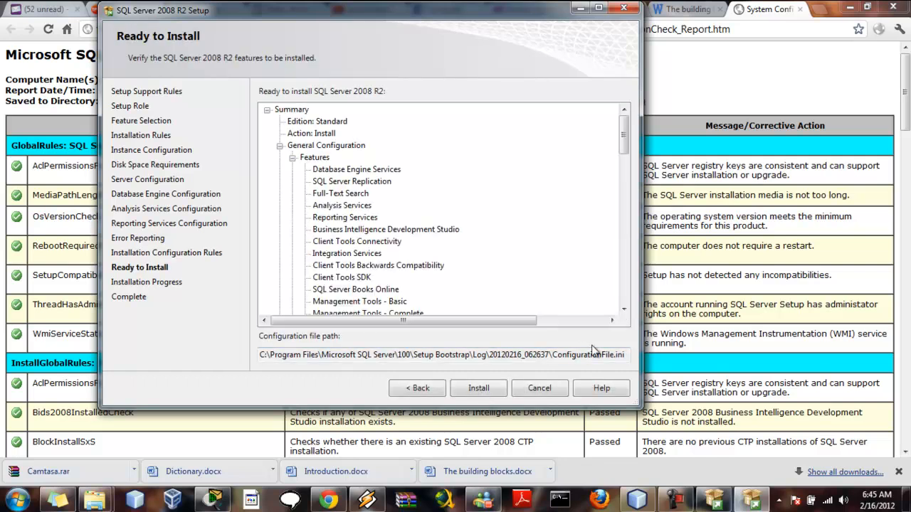
left_click(480, 394)
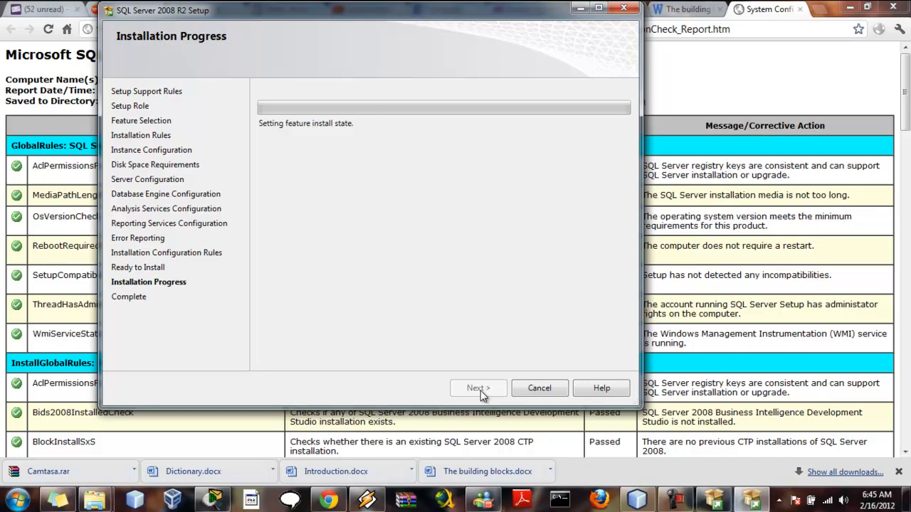
left_click(669, 504)
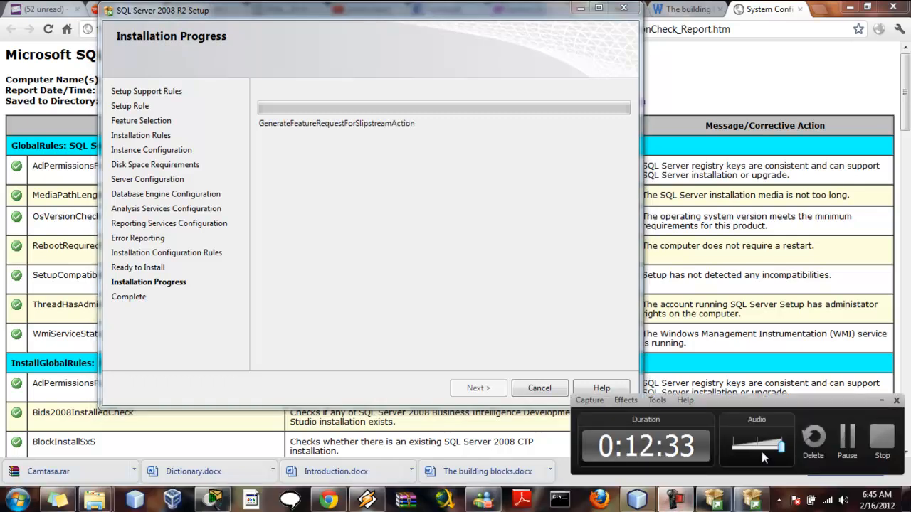